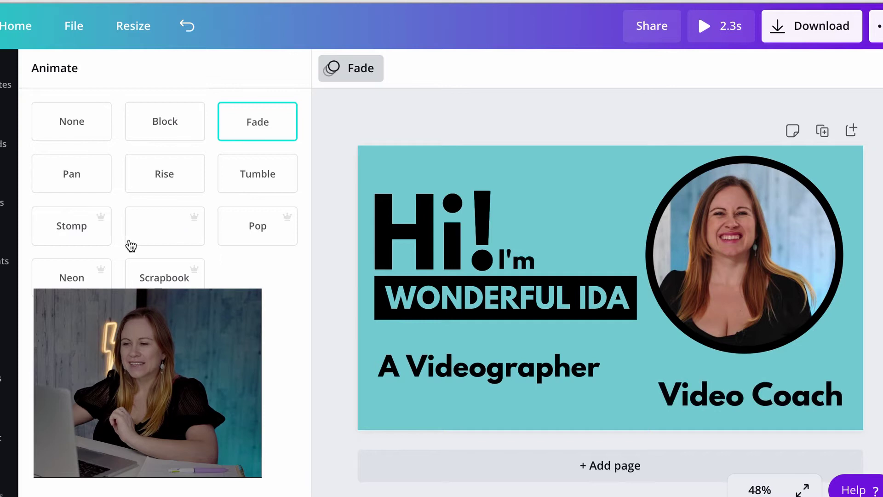
- Give the title page a Tumble animation, preview it, and add a second page
left_click(68, 178)
left_click(258, 174)
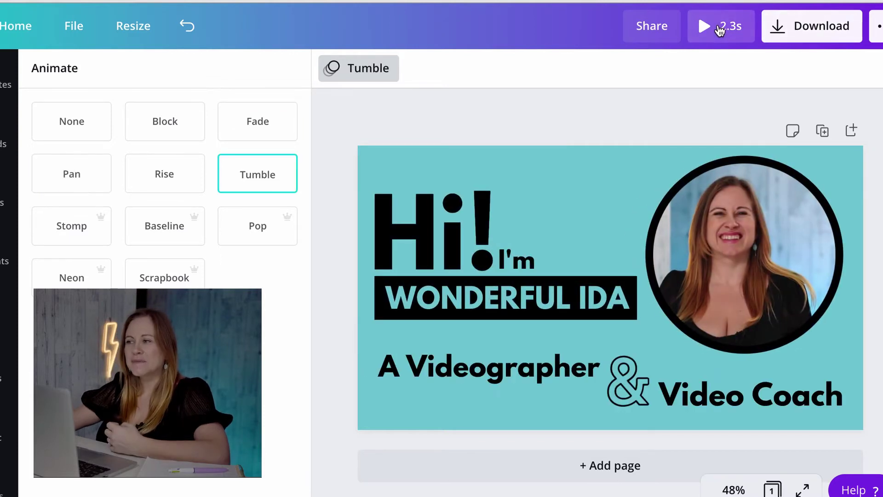
left_click(720, 30)
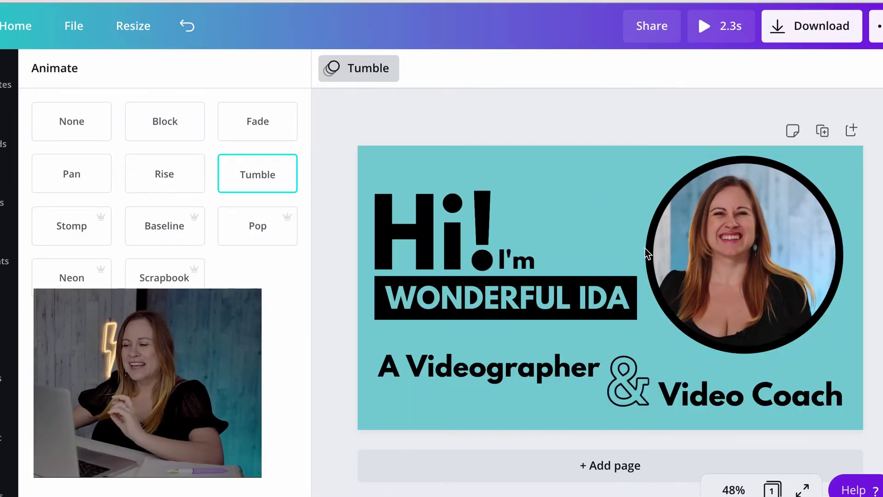
left_click(611, 469)
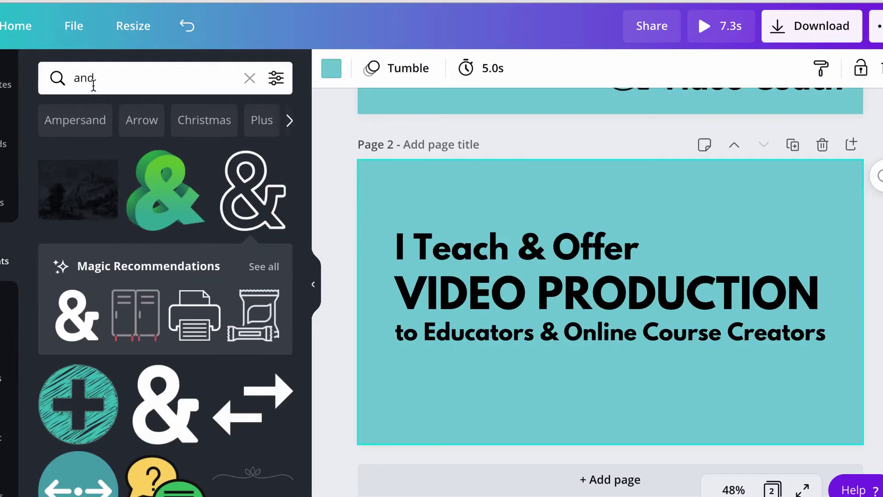
- Search Elements for stickers and place the yellow lightning bolt at page 2's upper right
left_click(103, 73)
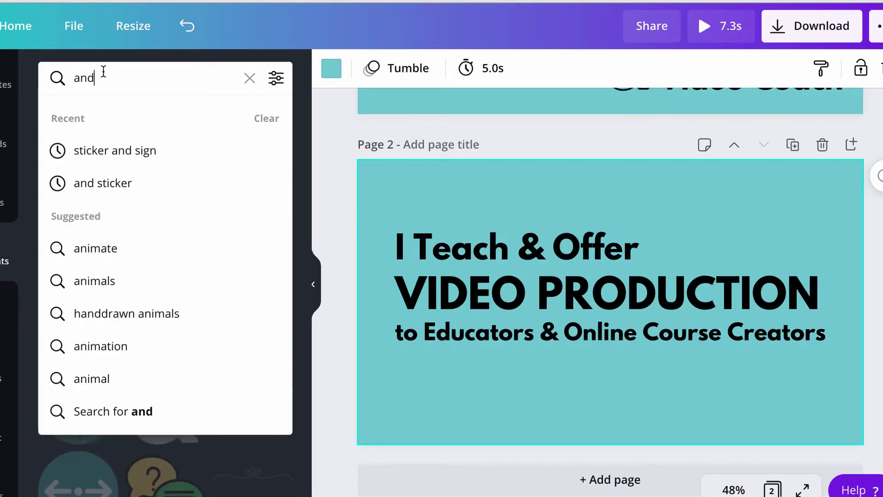
type("stickers")
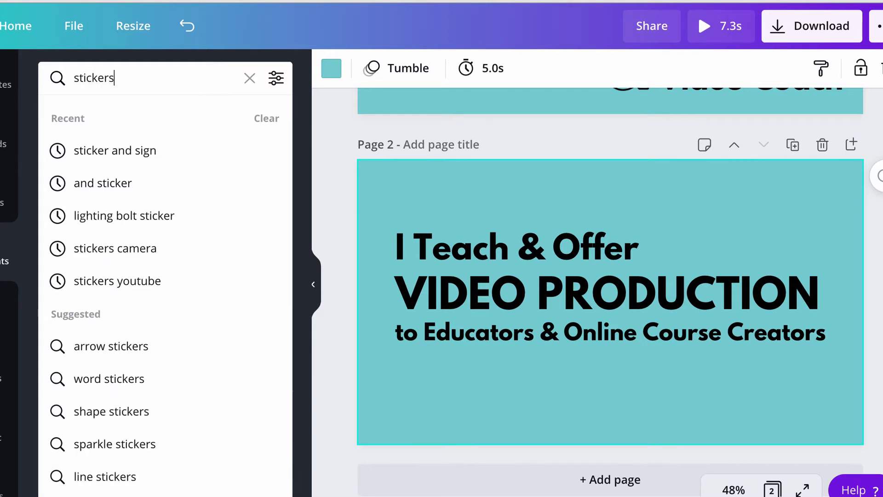
key("Return")
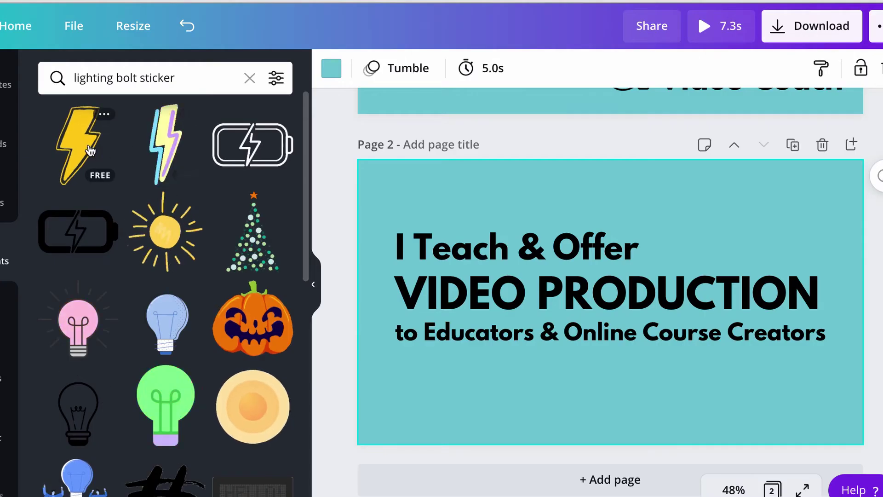
left_click_drag(78, 141, 765, 247)
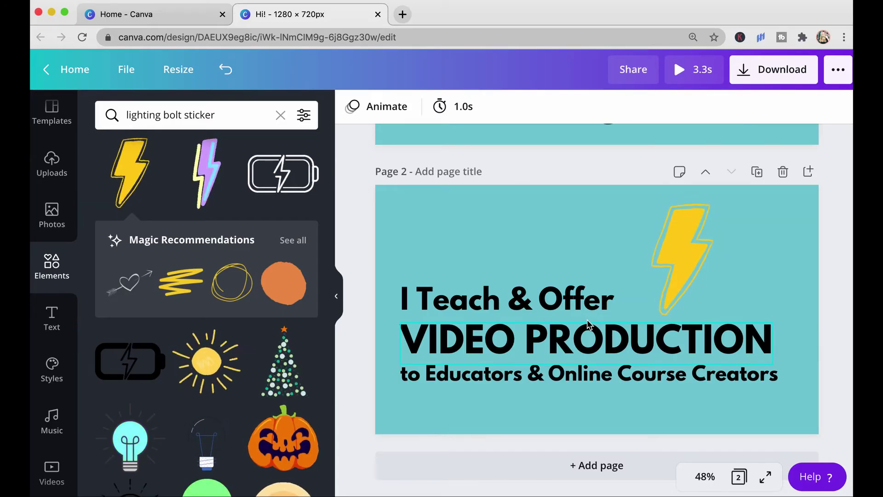
- Duplicate page 2 twice to create pages 3 and 4
left_click(757, 172)
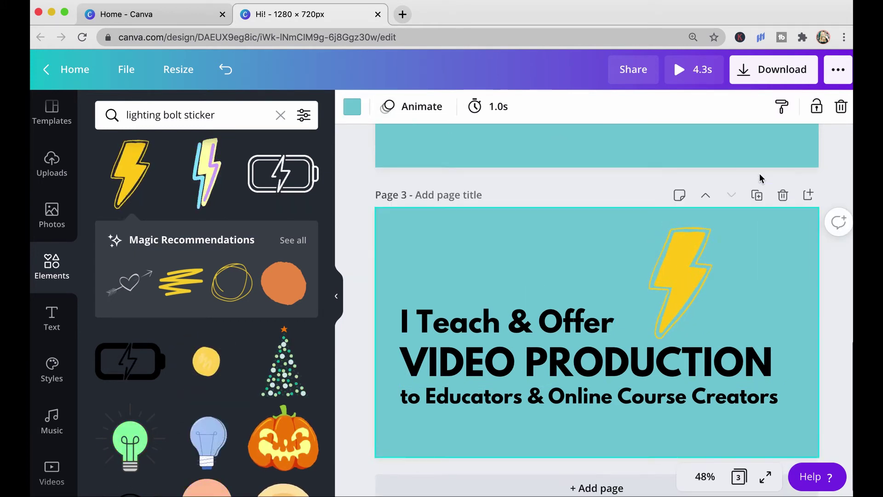
left_click(756, 193)
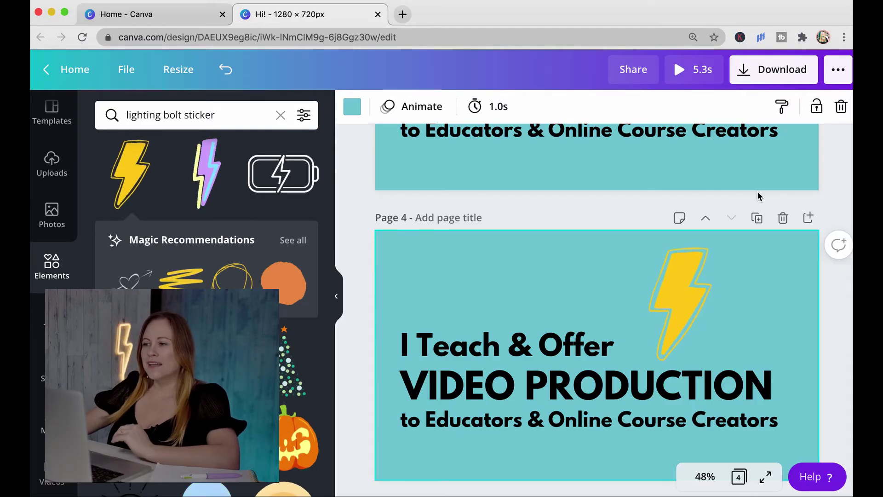
scroll(644, 304, "up", 5)
scroll(644, 304, "up", 5)
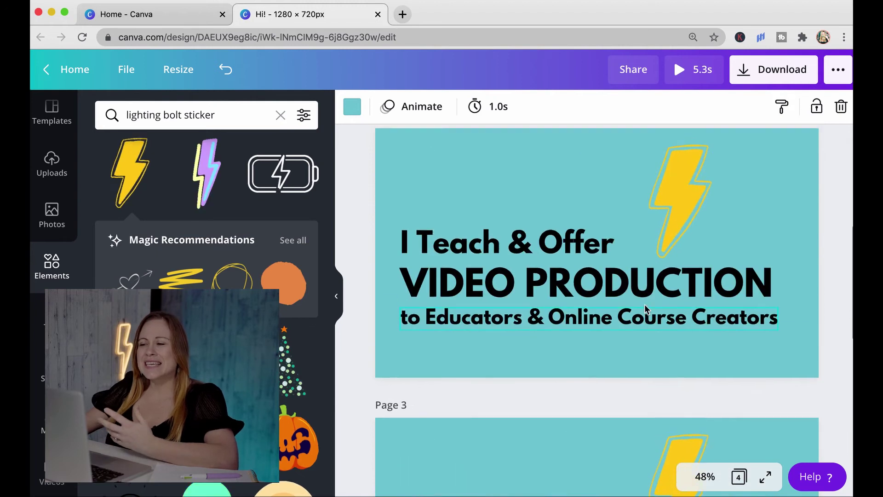
scroll(645, 307, "down", 3)
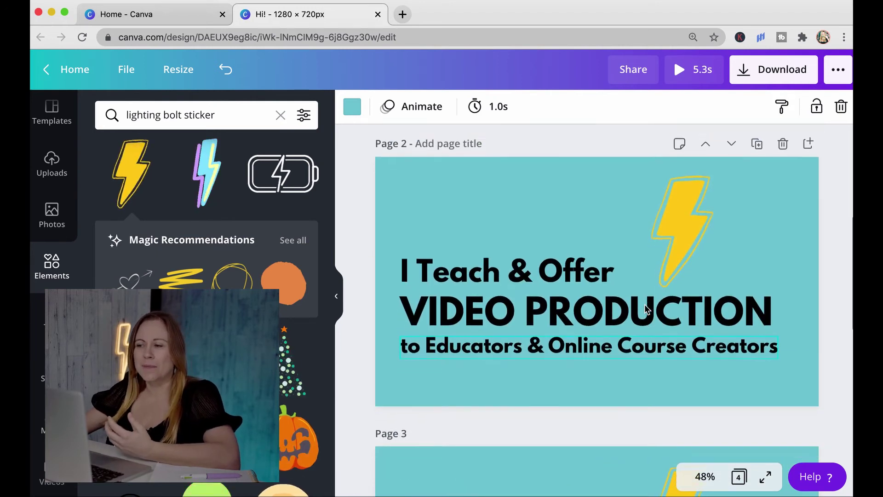
scroll(625, 294, "down", 1)
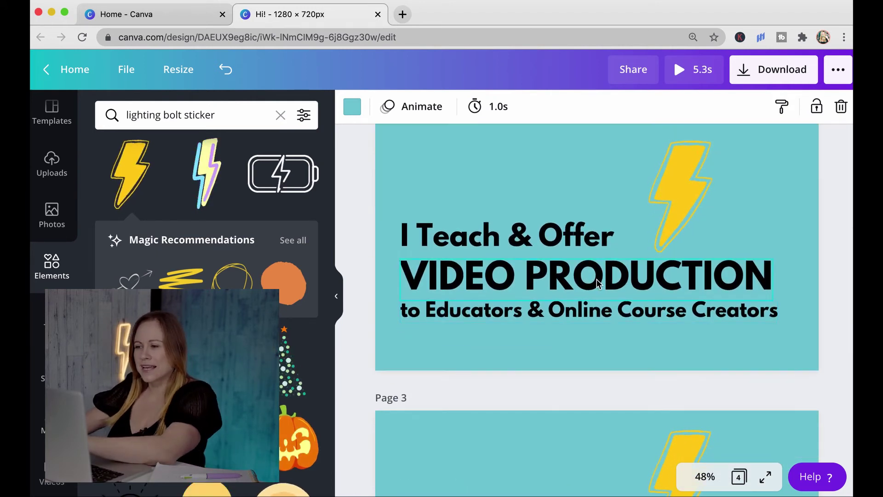
- Delete the VIDEO PRODUCTION text and subtitle line from page 2
left_click(597, 282)
key("Delete")
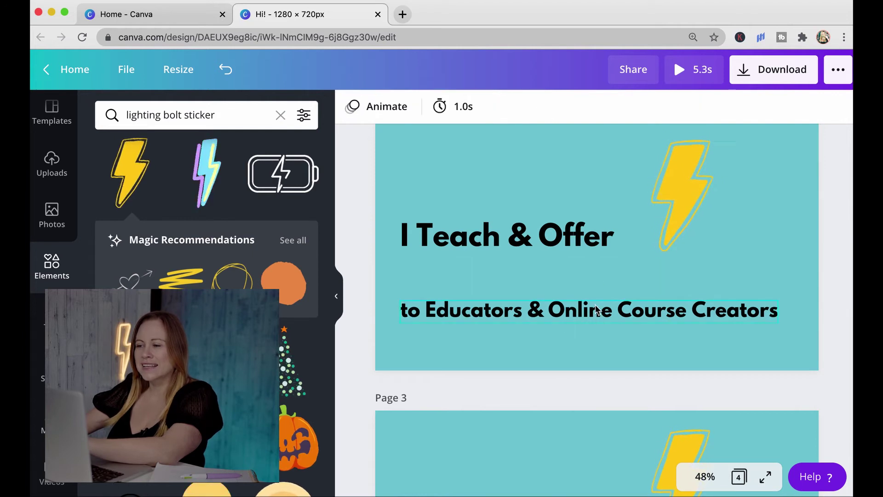
left_click(596, 307)
key("Delete")
- Delete the subtitle line from page 3
scroll(595, 308, "down", 10)
left_click(594, 319)
key("Delete")
scroll(600, 308, "down", 5)
scroll(600, 308, "down", 5)
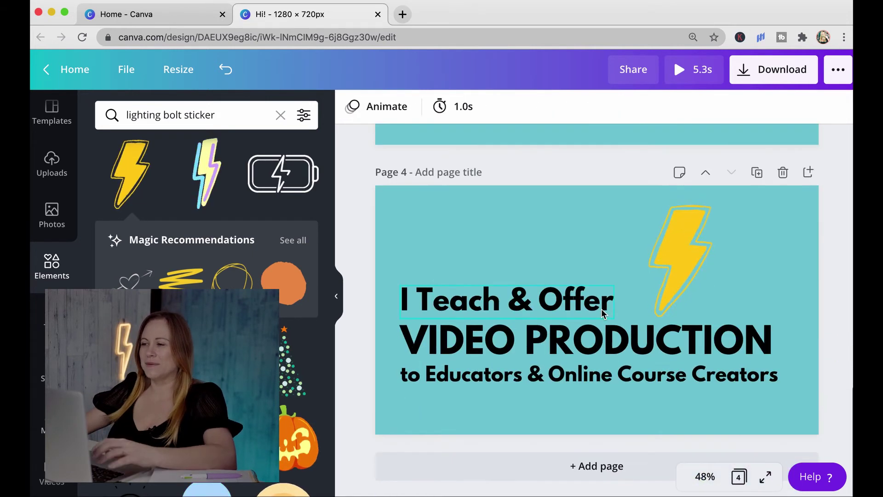
scroll(602, 311, "up", 15)
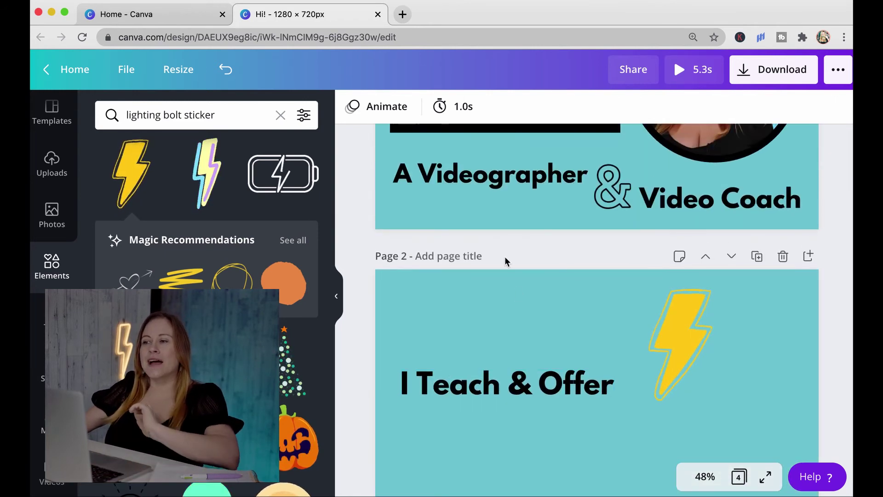
- Set page 2's display duration to 1.5 seconds
left_click(525, 296)
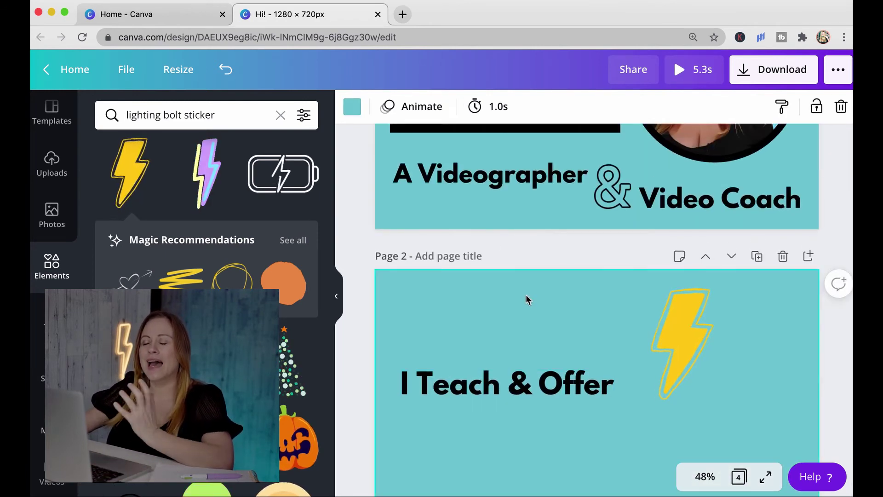
left_click(421, 108)
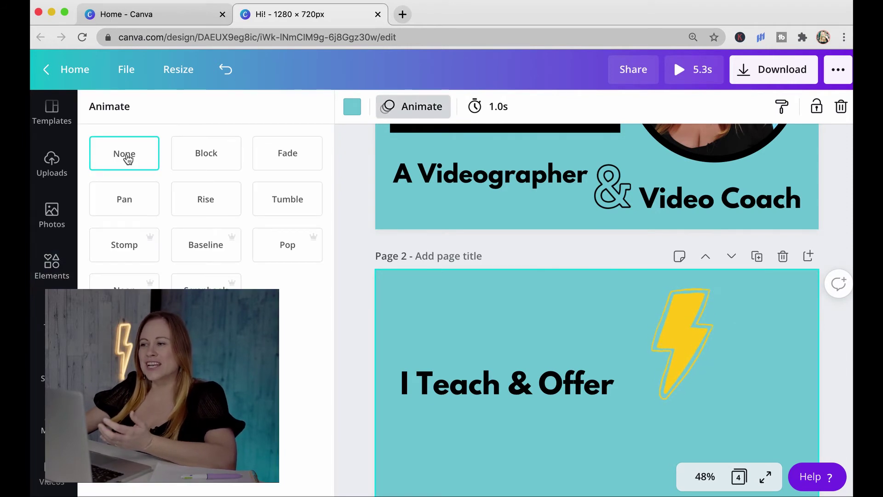
left_click(499, 107)
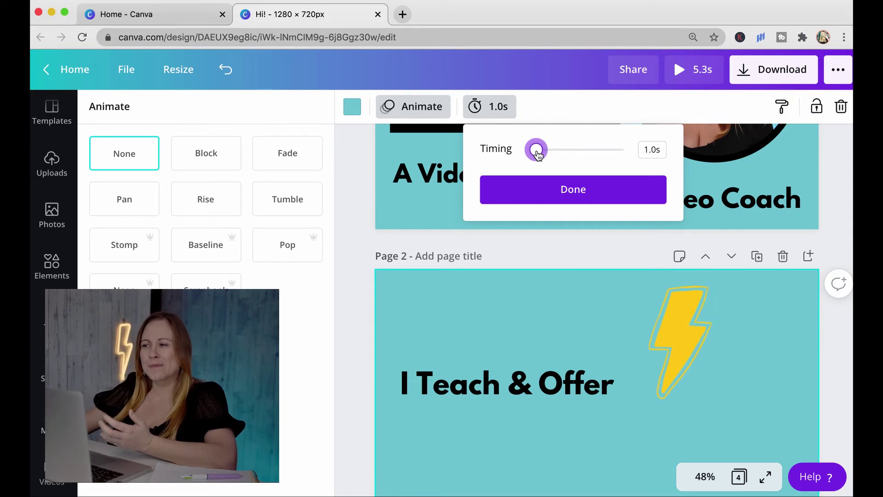
left_click(547, 252)
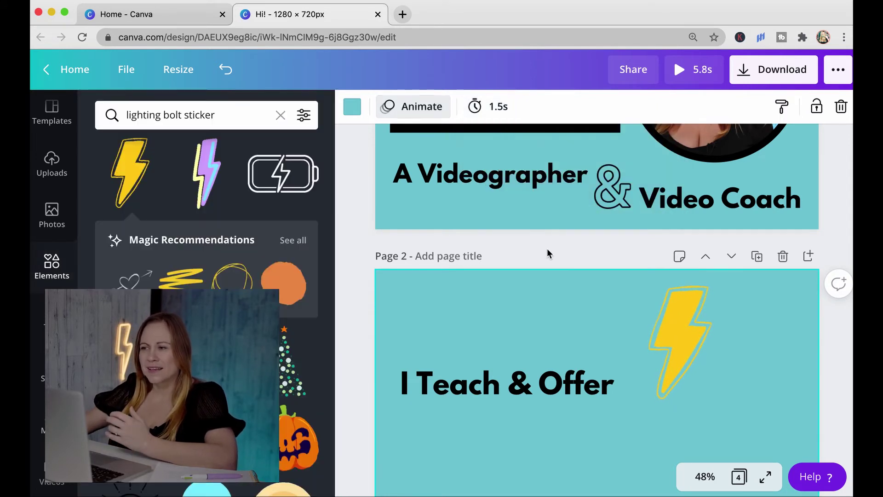
- Check page 3's duration and play the 6.3-second presentation preview
scroll(547, 252, "down", 6)
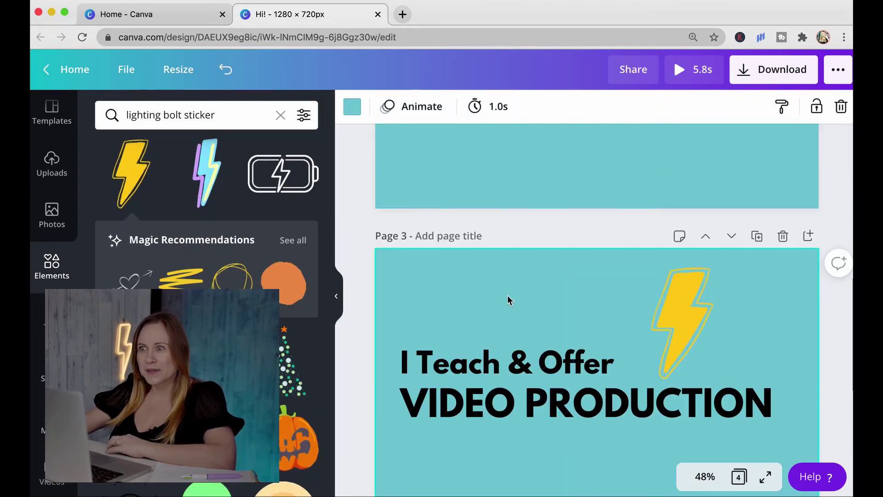
left_click(504, 112)
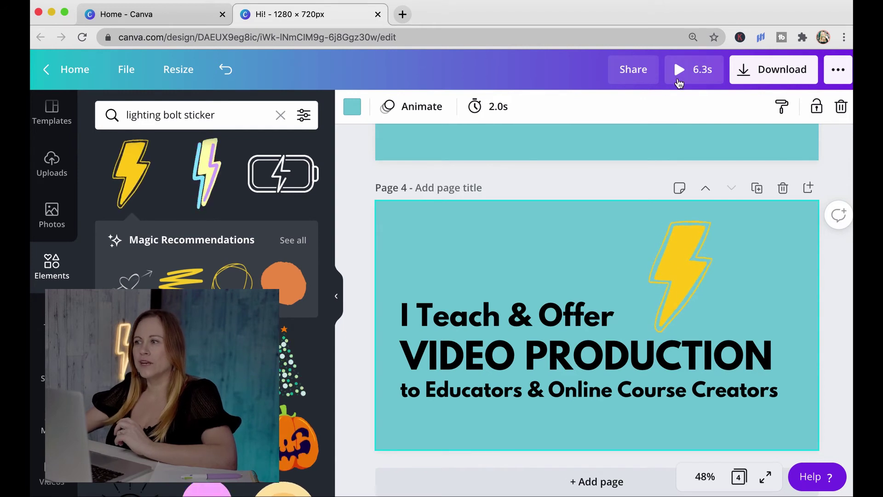
left_click(693, 69)
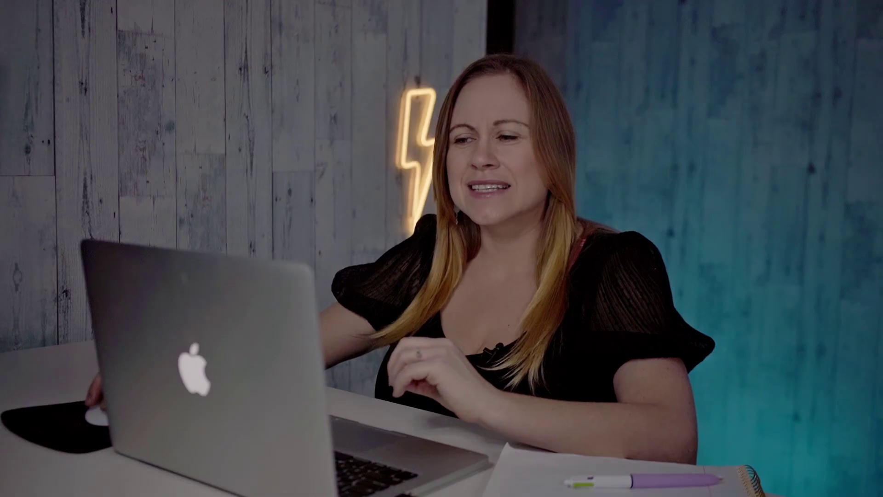
- Shorten page 2's display time from 1.5s to 0.5s
scroll(555, 183, "up", 4)
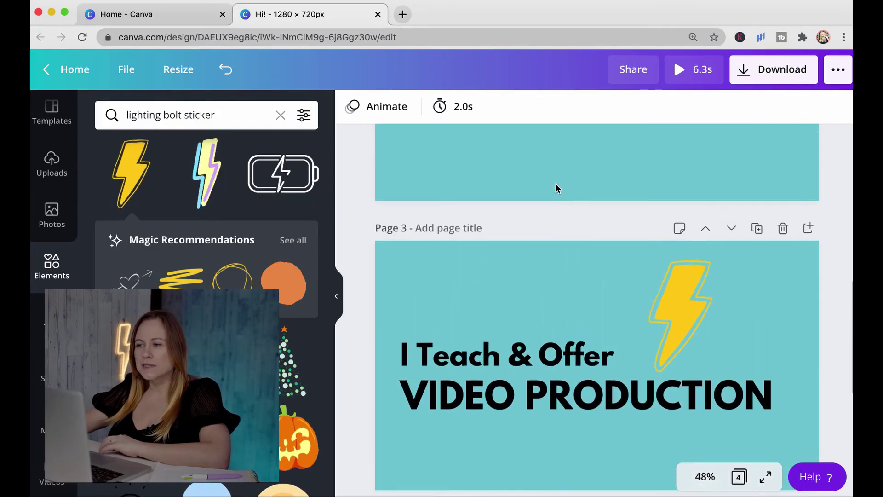
scroll(555, 183, "up", 5)
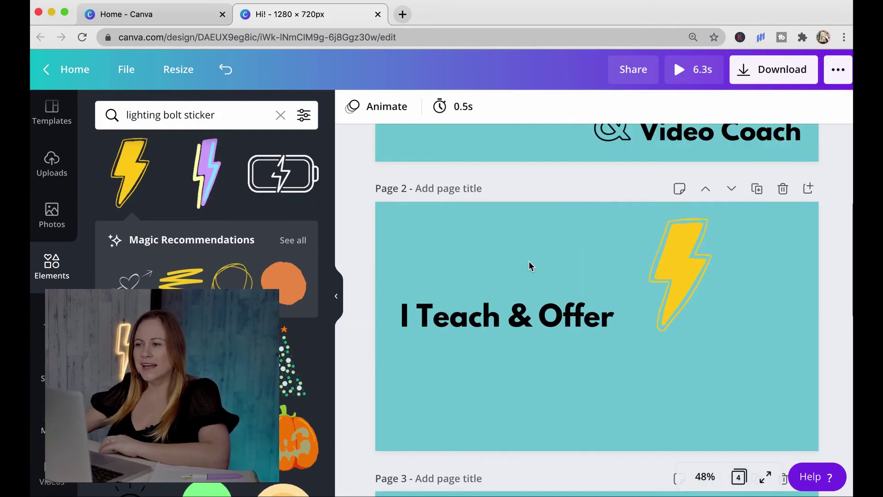
left_click(529, 261)
left_click(504, 105)
left_click_drag(545, 148, 536, 148)
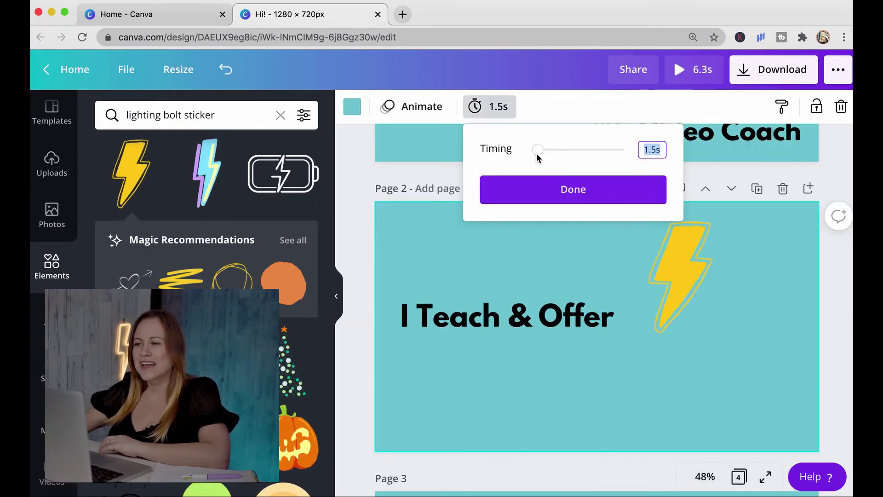
left_click(571, 189)
- Play the 5.3-second presentation preview, then close it
left_click(691, 70)
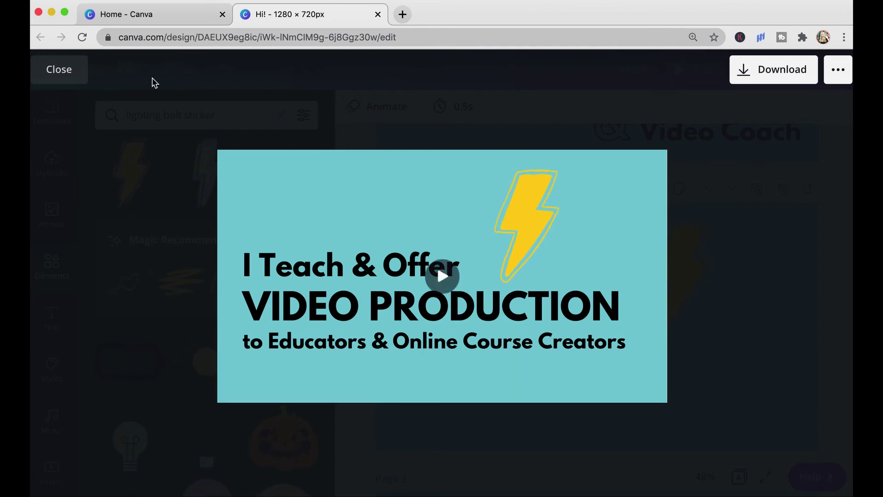
left_click(35, 73)
scroll(570, 276, "down", 10)
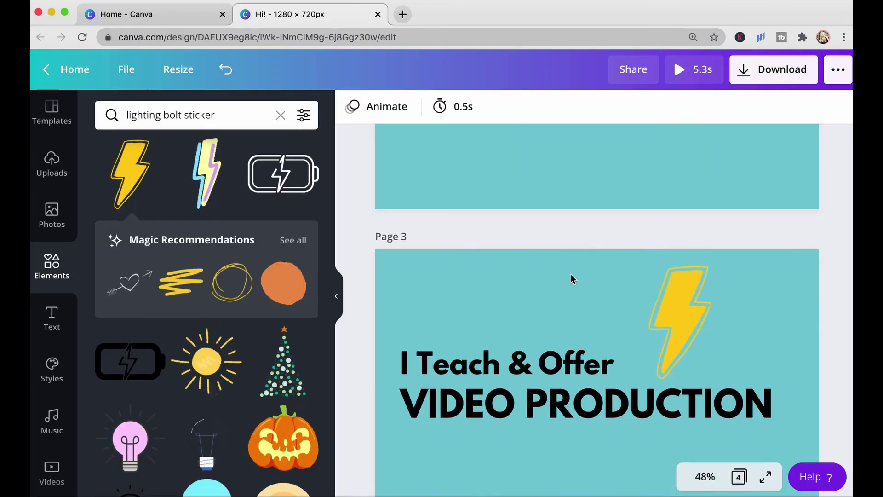
scroll(571, 279, "down", 3)
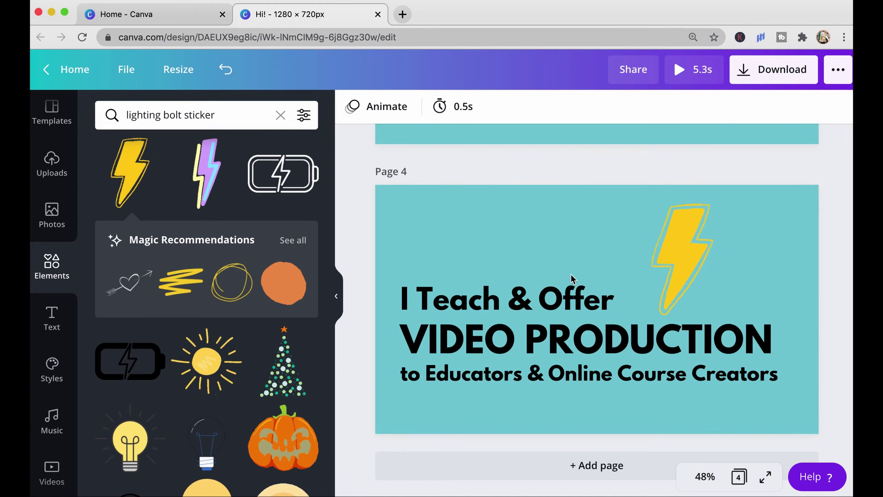
- Add a new page and make its 'So They Can' text teal
left_click(599, 467)
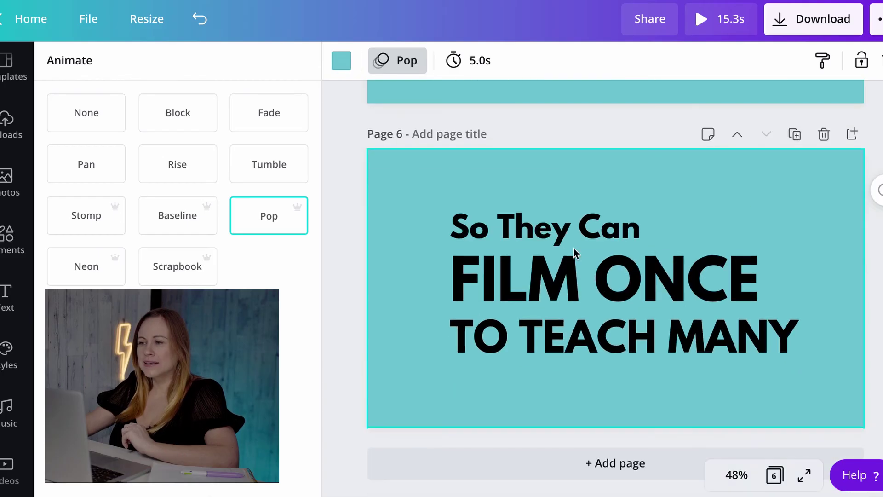
left_click(546, 237)
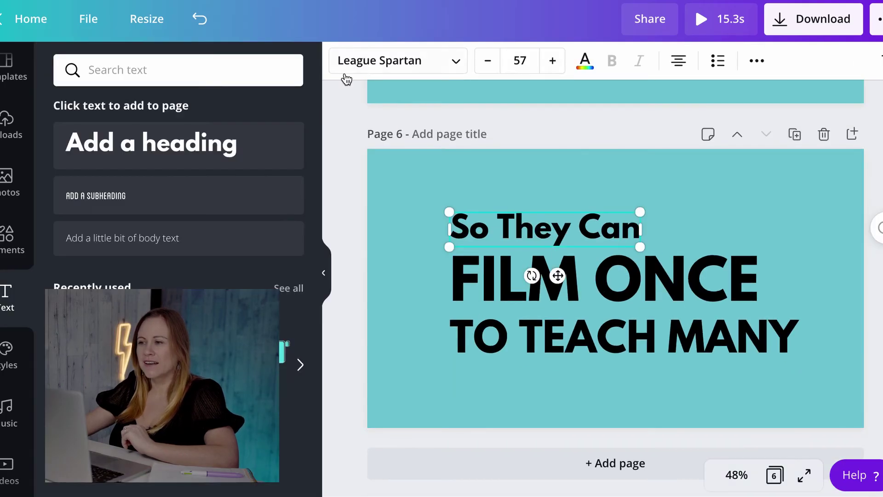
left_click(586, 69)
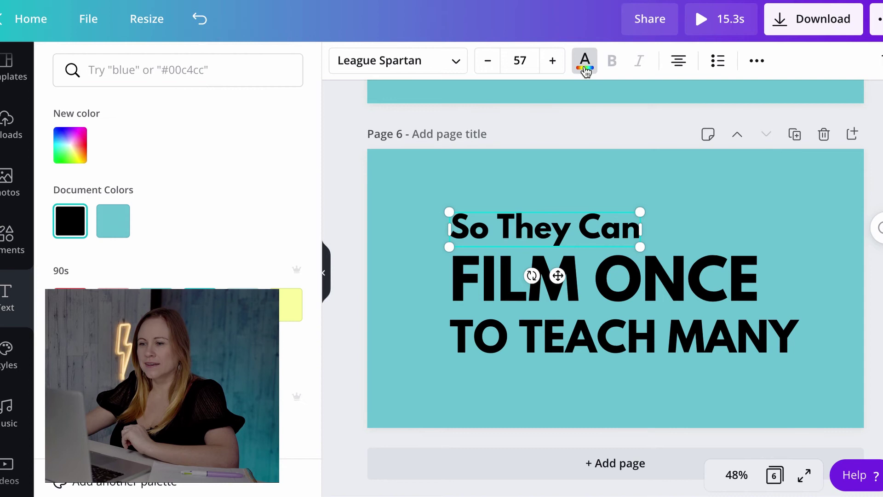
left_click(107, 225)
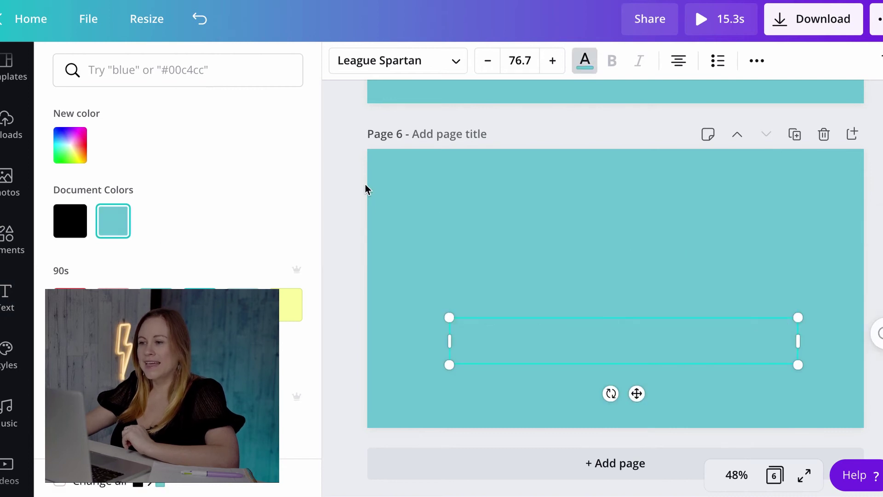
left_click(365, 192)
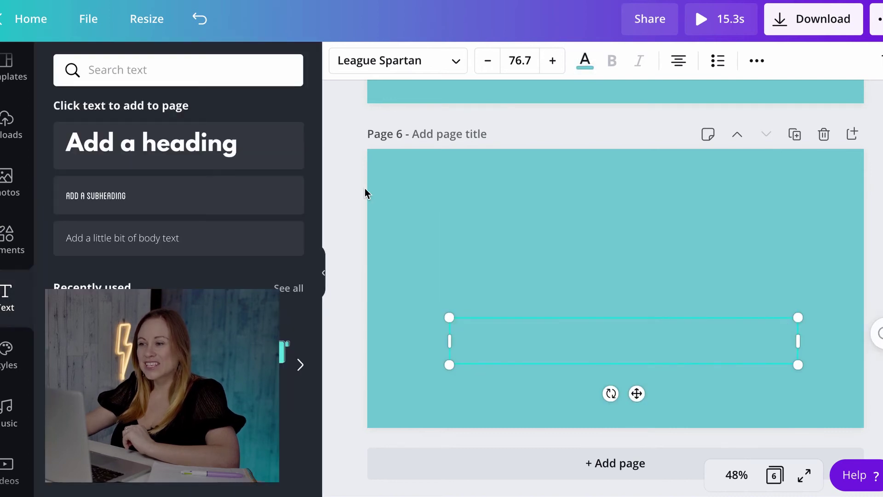
- Turn the new page's background black
left_click(385, 172)
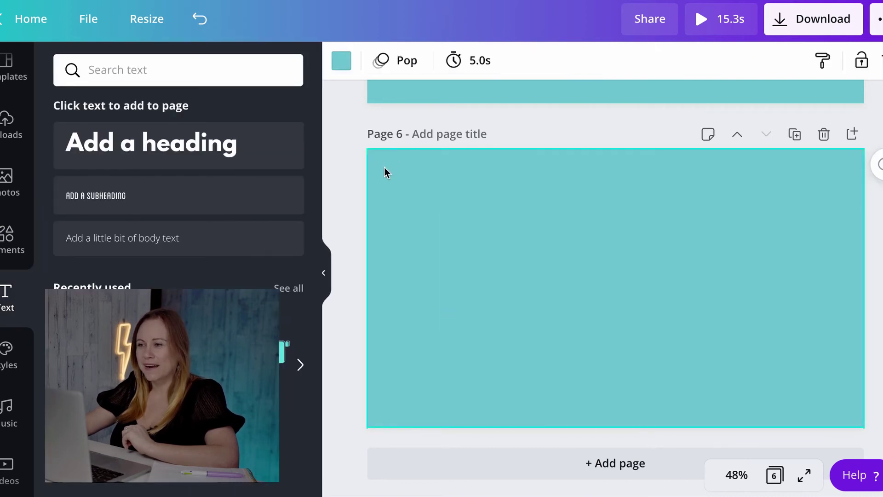
left_click(339, 64)
left_click(69, 227)
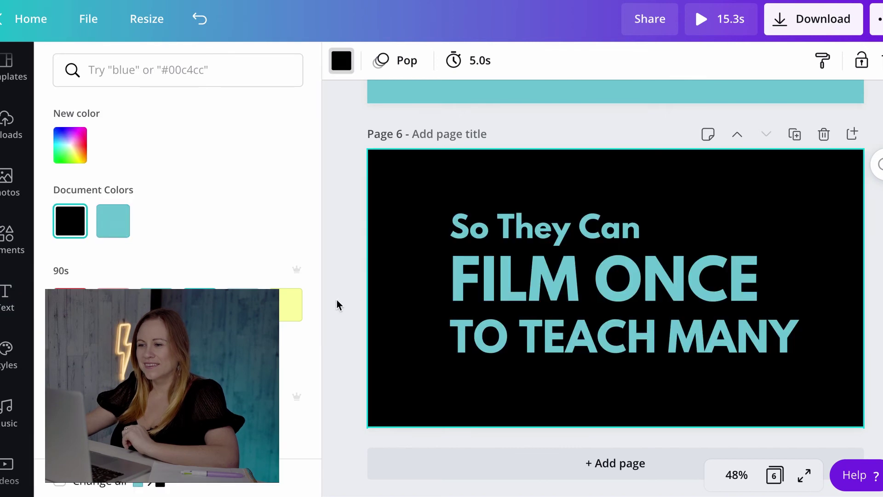
key("Escape")
scroll(367, 309, "up", 6)
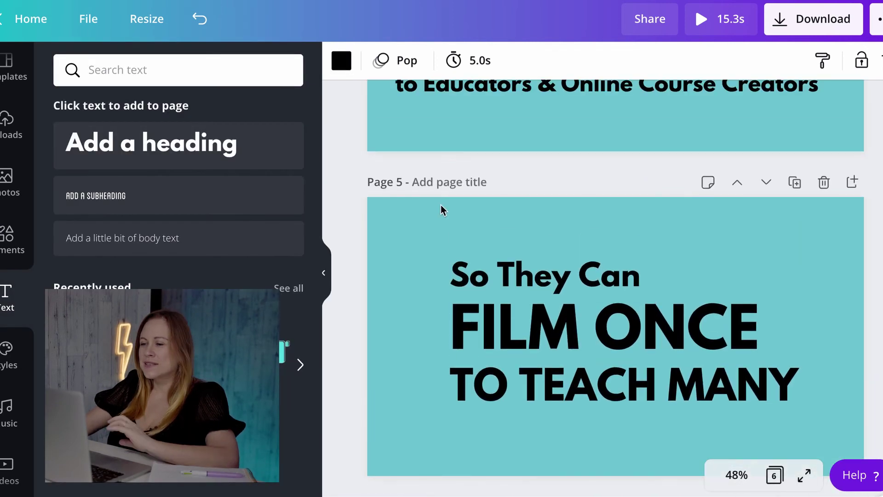
- Shorten the teal Film Once page's 5.0s display time and play the 8-second preview
left_click(516, 225)
left_click(483, 64)
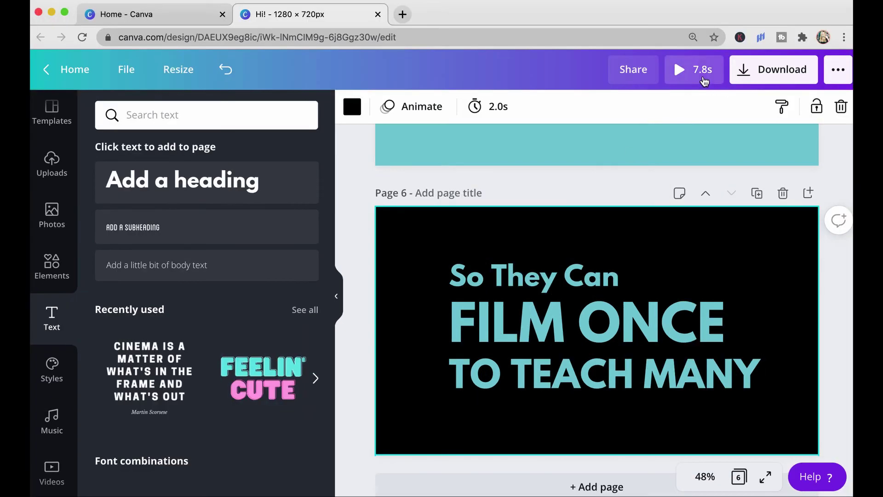
left_click(703, 79)
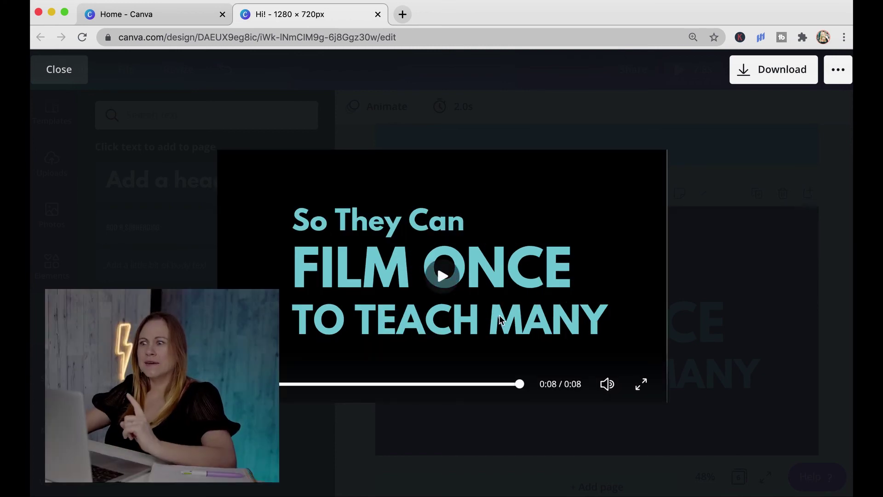
- Close the preview and move the black Film Once page up one place
left_click(54, 77)
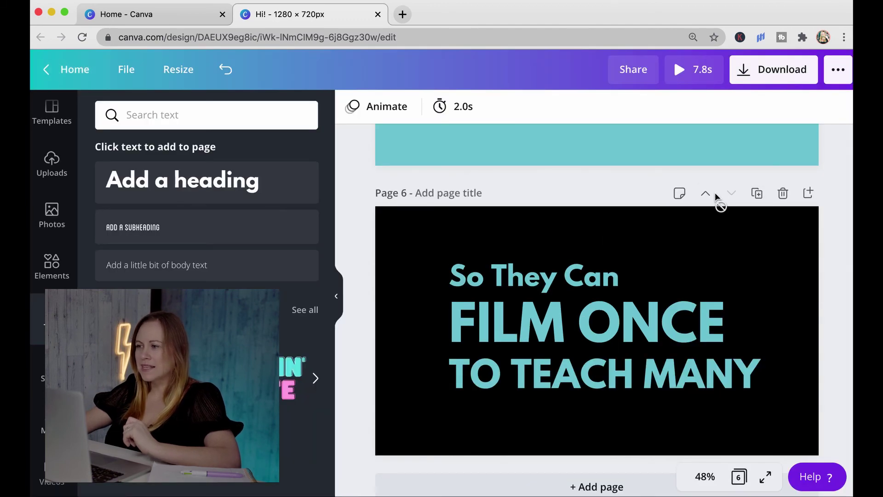
left_click(706, 194)
scroll(680, 240, "up", 5)
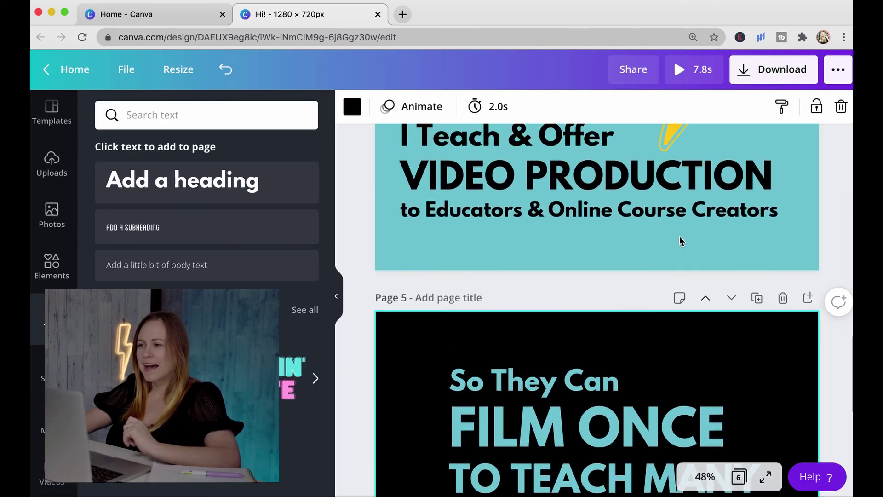
- Check page 4's display time and replay the 7.8-second presentation
left_click(569, 317)
left_click(488, 109)
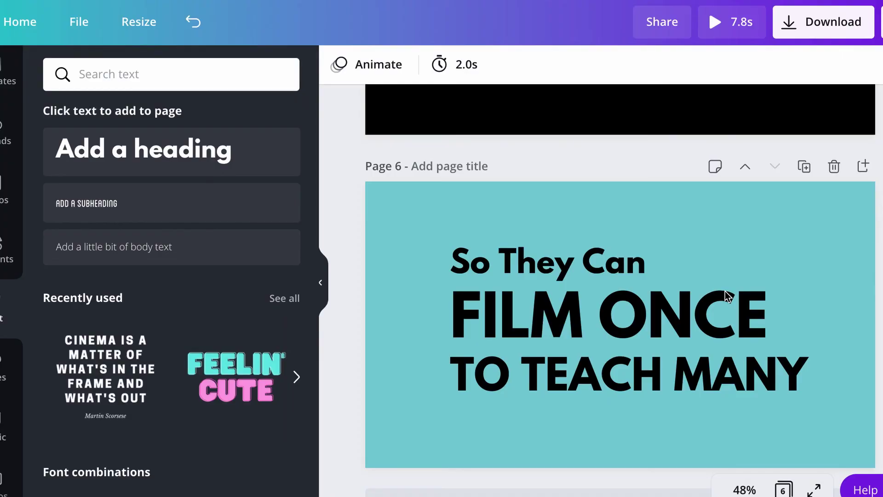
left_click(735, 22)
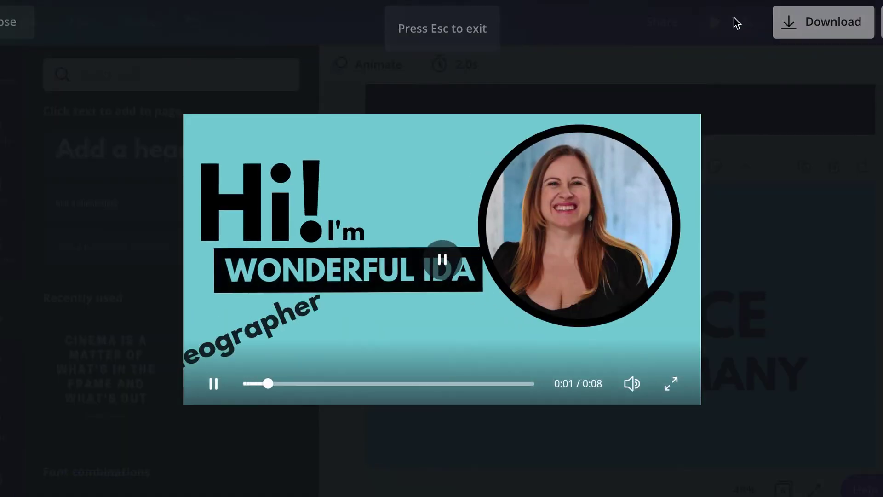